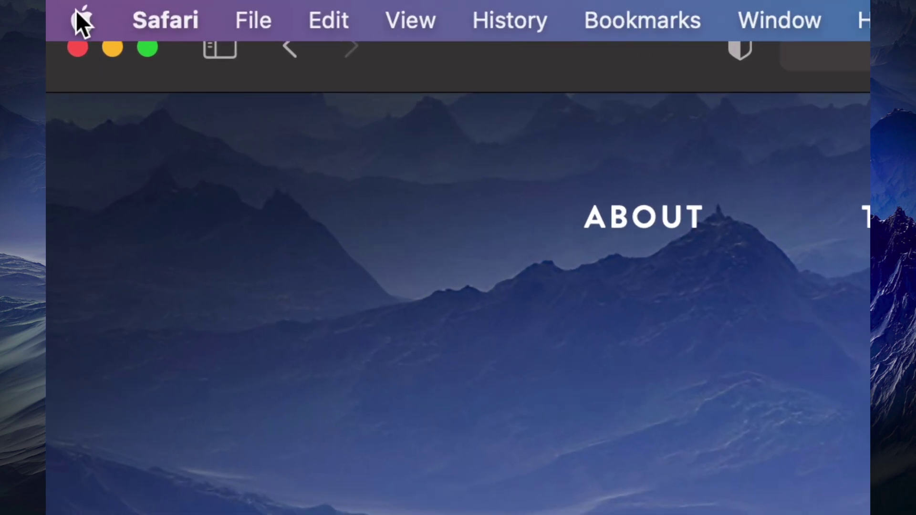
# Launch the App Store from the Apple menu.
pyautogui.click(81, 20)
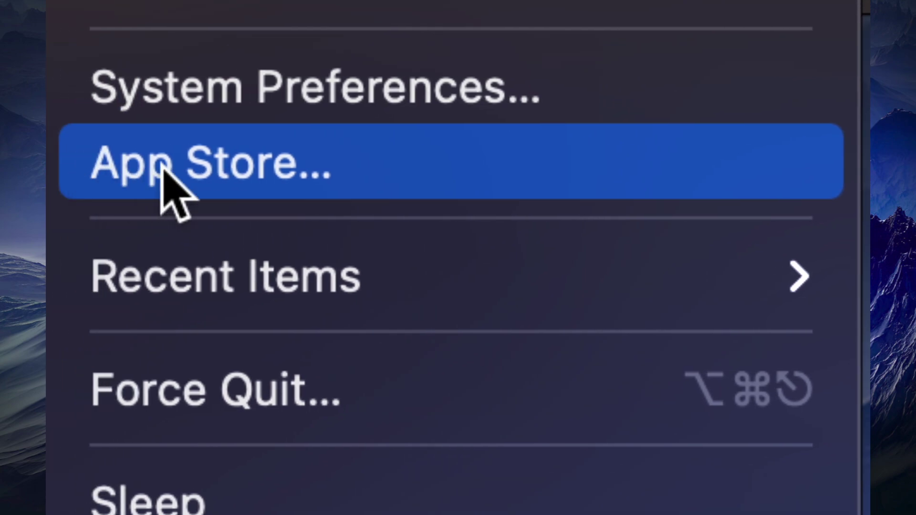
pyautogui.click(168, 182)
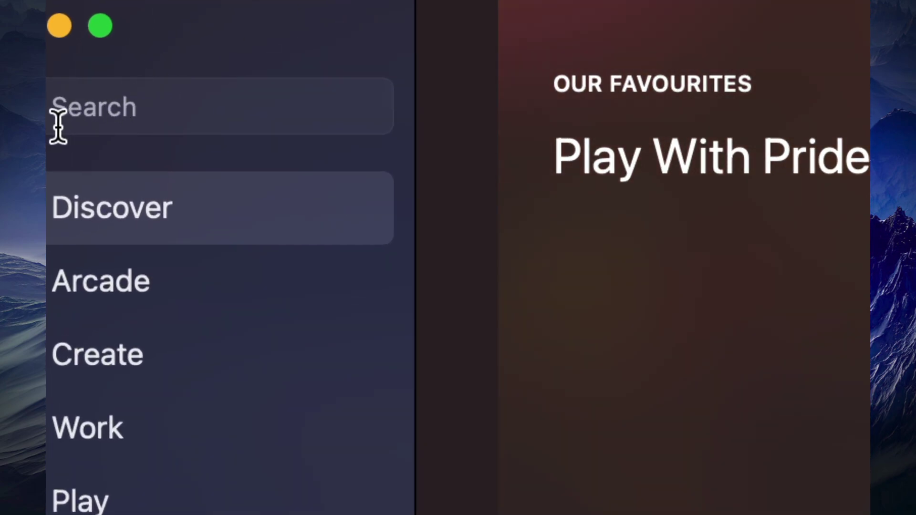
# Search the store for 'final cut pro x' and bring up Apple's Final Cut Pro.
pyautogui.click(157, 107)
pyautogui.write('final')
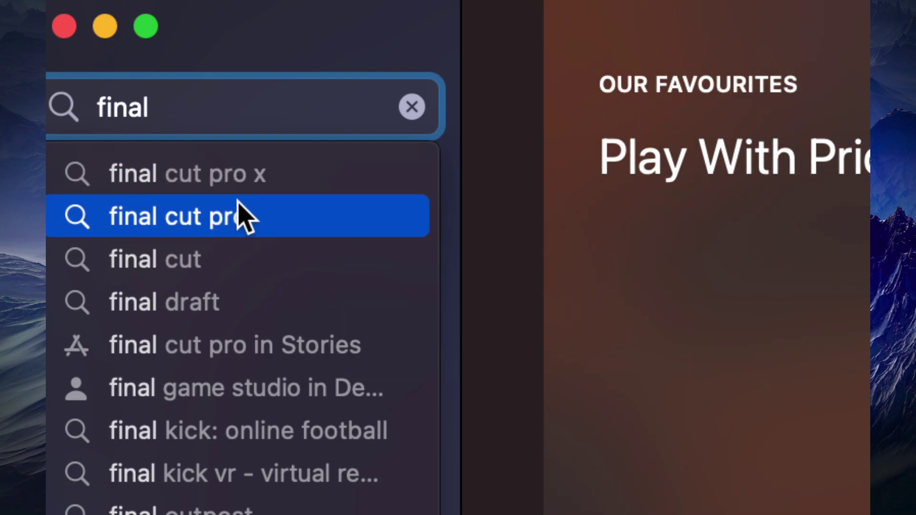
pyautogui.click(236, 173)
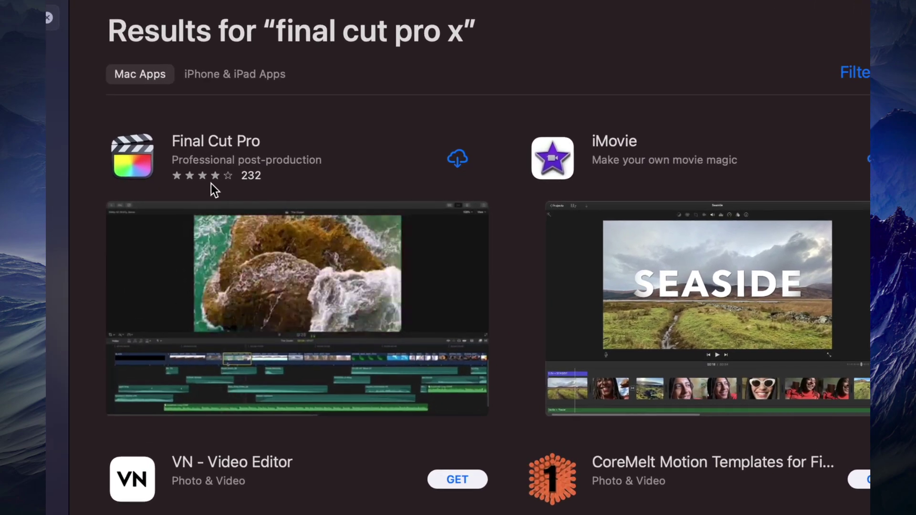
# Open the Final Cut Pro details page from the search results.
pyautogui.click(244, 147)
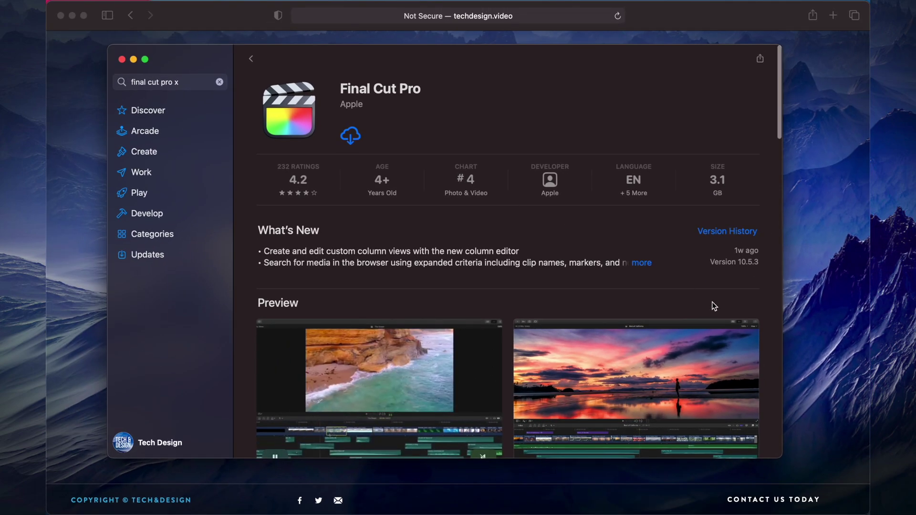
pyautogui.scroll(-5, 712, 301)
pyautogui.scroll(-5, 712, 302)
pyautogui.scroll(-5, 711, 301)
pyautogui.scroll(-4, 712, 301)
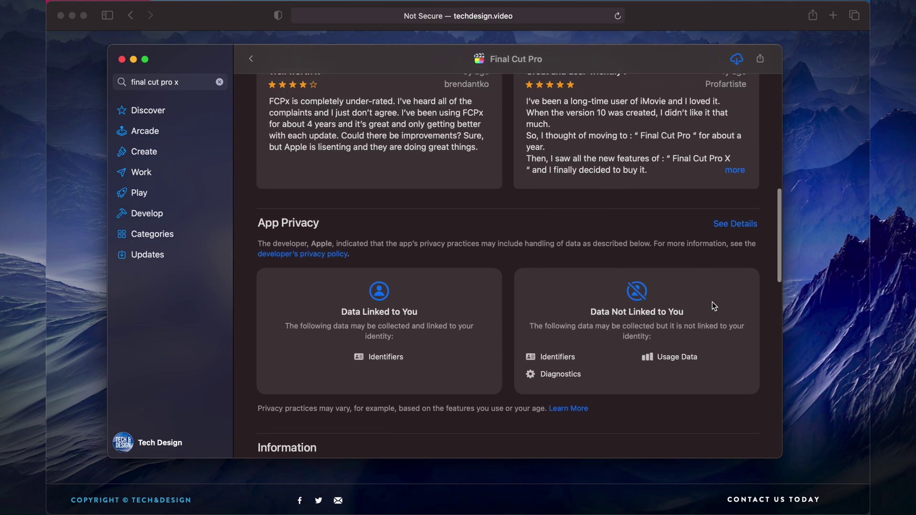
pyautogui.scroll(3, 712, 301)
pyautogui.scroll(3, 711, 302)
pyautogui.scroll(3, 712, 301)
pyautogui.scroll(2, 711, 302)
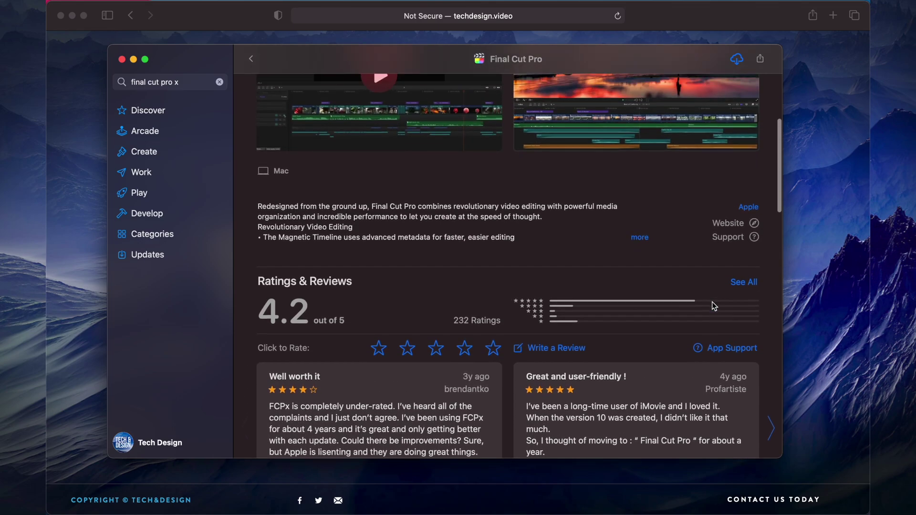
pyautogui.scroll(2, 712, 301)
pyautogui.scroll(3, 712, 301)
pyautogui.scroll(3, 712, 301)
pyautogui.scroll(2, 713, 301)
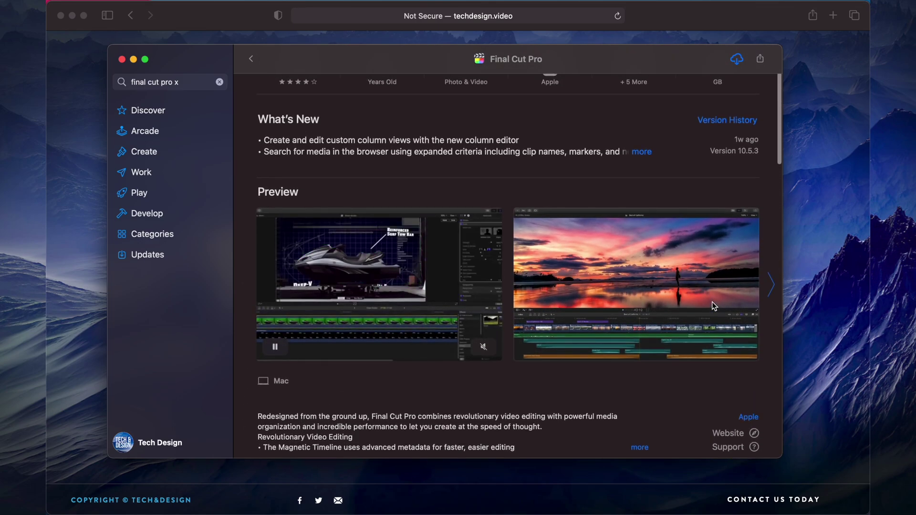
pyautogui.scroll(3, 711, 307)
pyautogui.scroll(2, 712, 306)
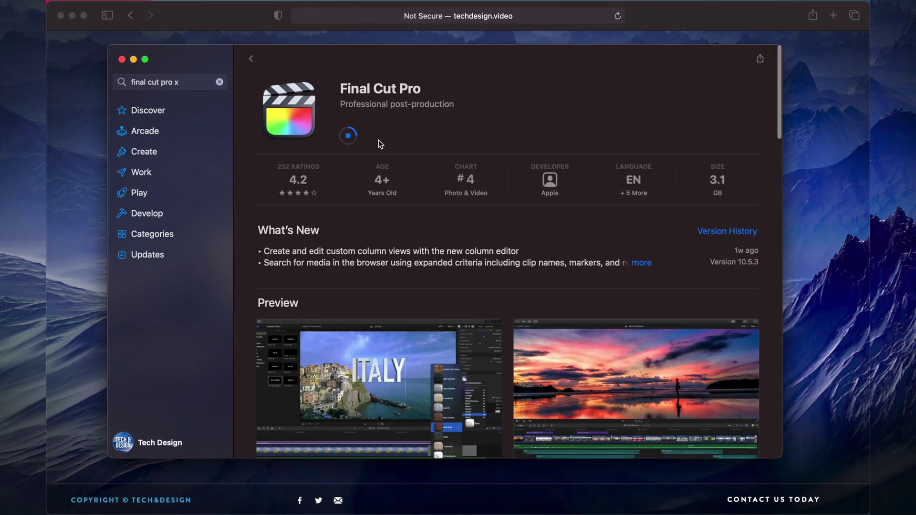
# Go back, clear the old search, and search the store for 'compressor'.
pyautogui.click(251, 60)
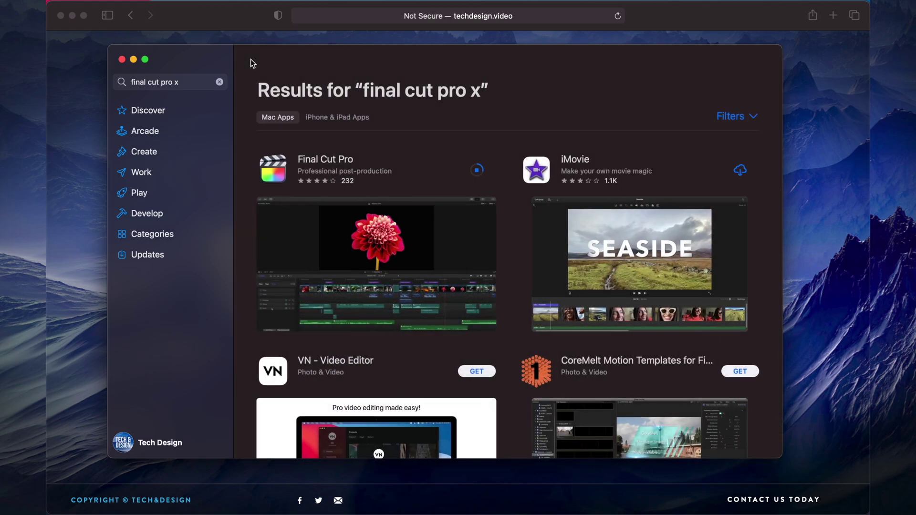
pyautogui.click(219, 83)
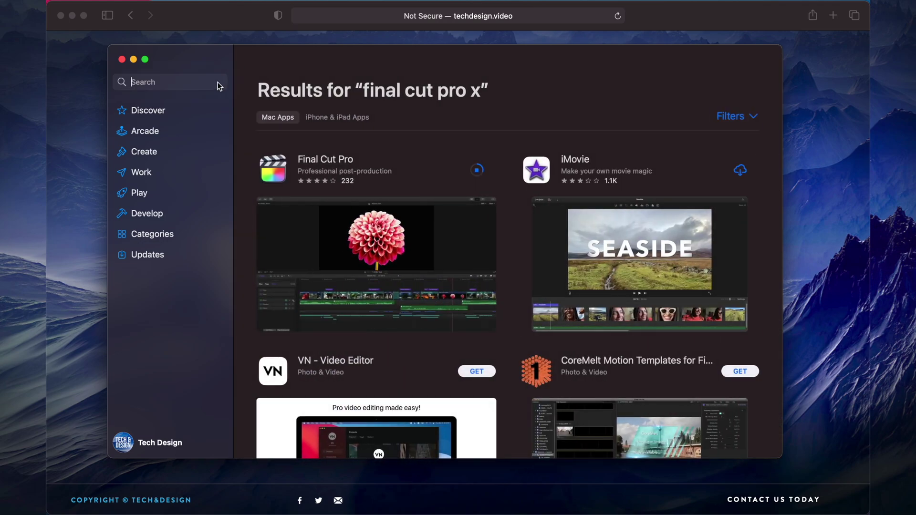
pyautogui.write('compressor')
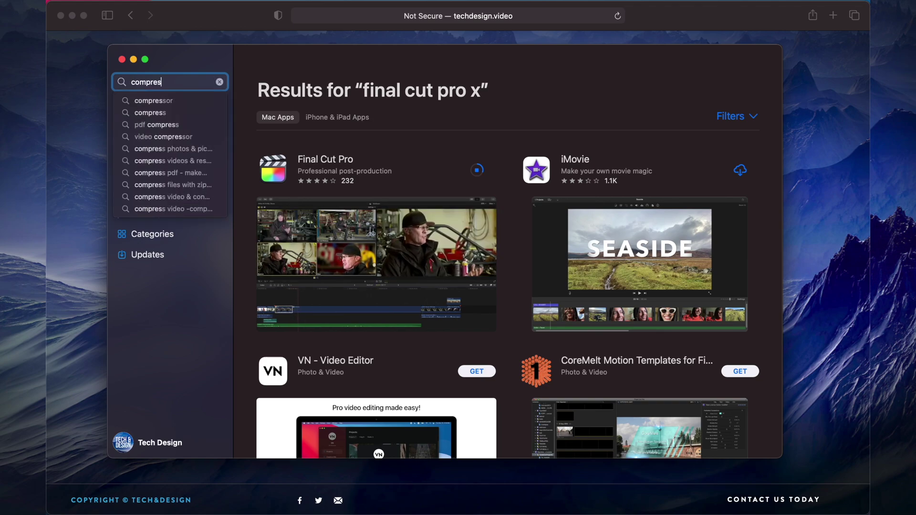
pyautogui.click(173, 101)
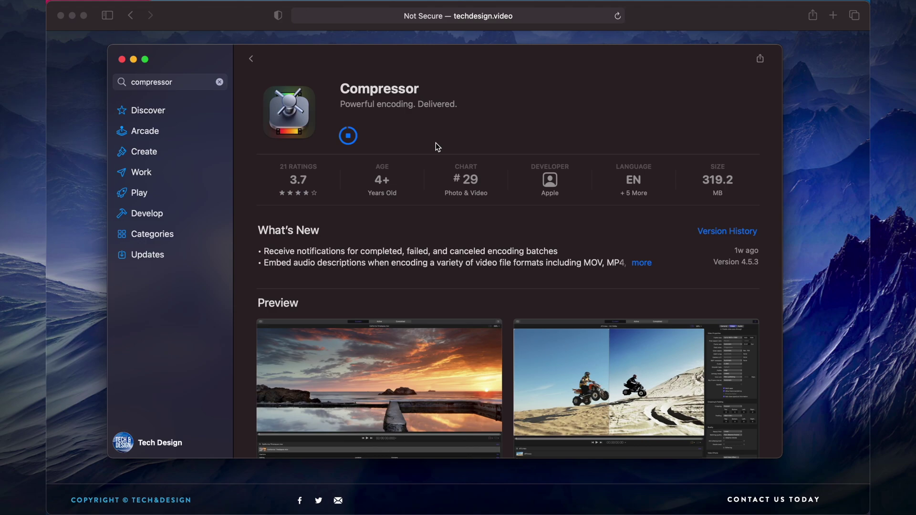
# Reopen the Final Cut Pro page via a new search, then check its installation in Launchpad.
pyautogui.click(251, 59)
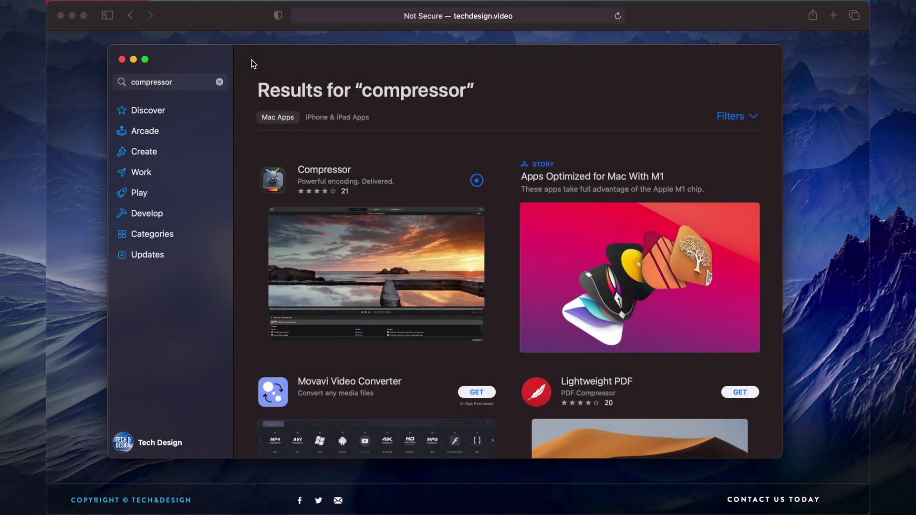
pyautogui.click(221, 83)
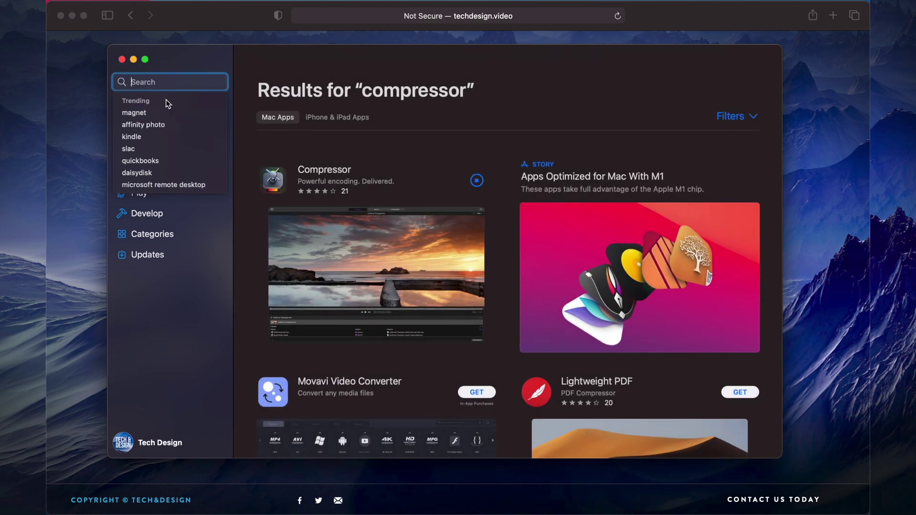
pyautogui.write('final cut pro')
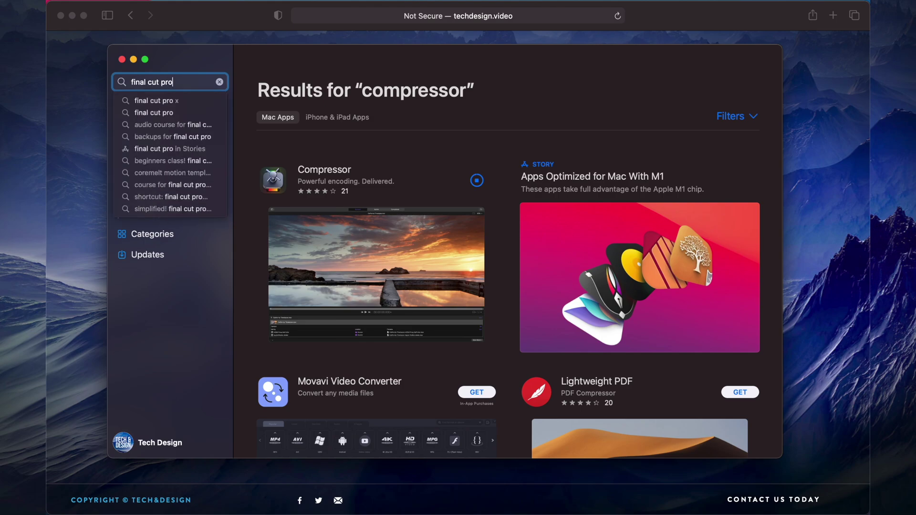
pyautogui.press('Return')
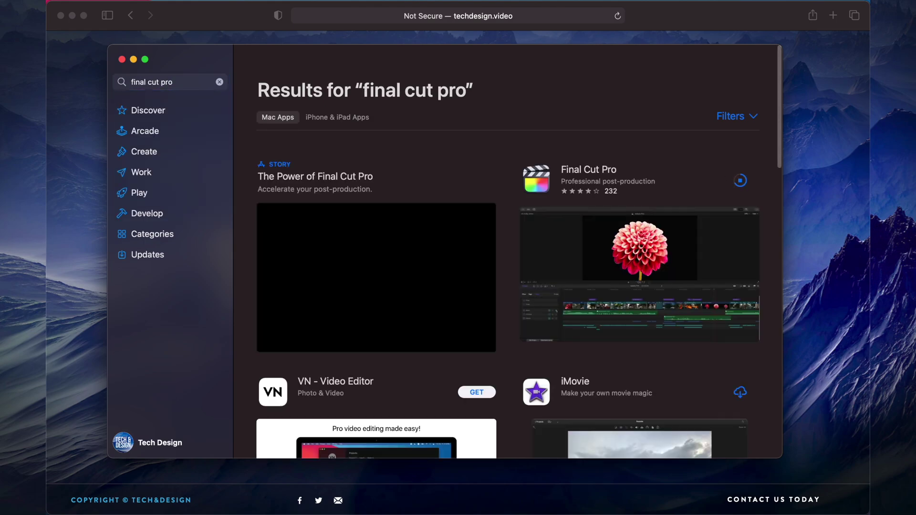
pyautogui.click(652, 180)
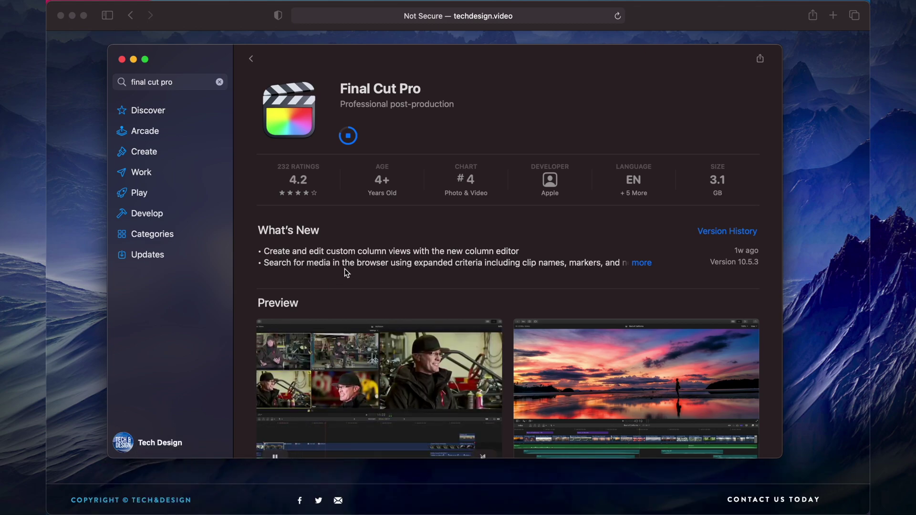
pyautogui.press('F4')
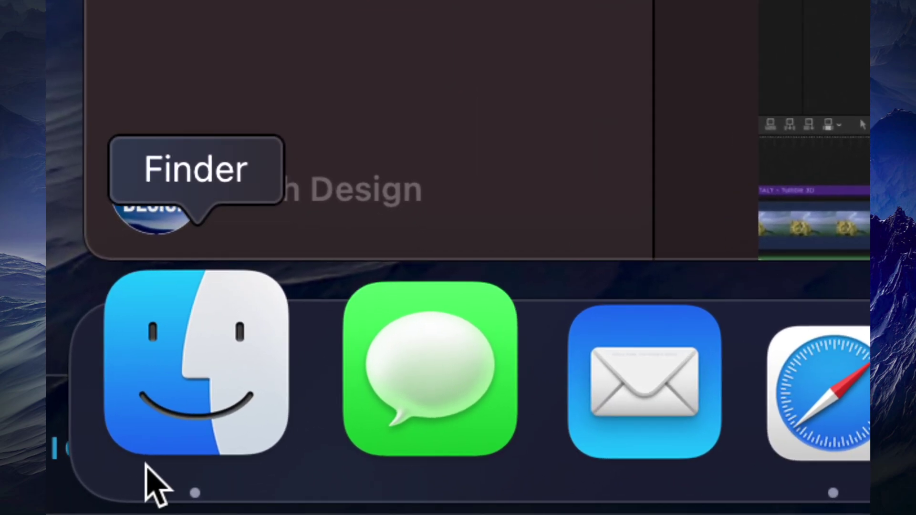
pyautogui.click(168, 444)
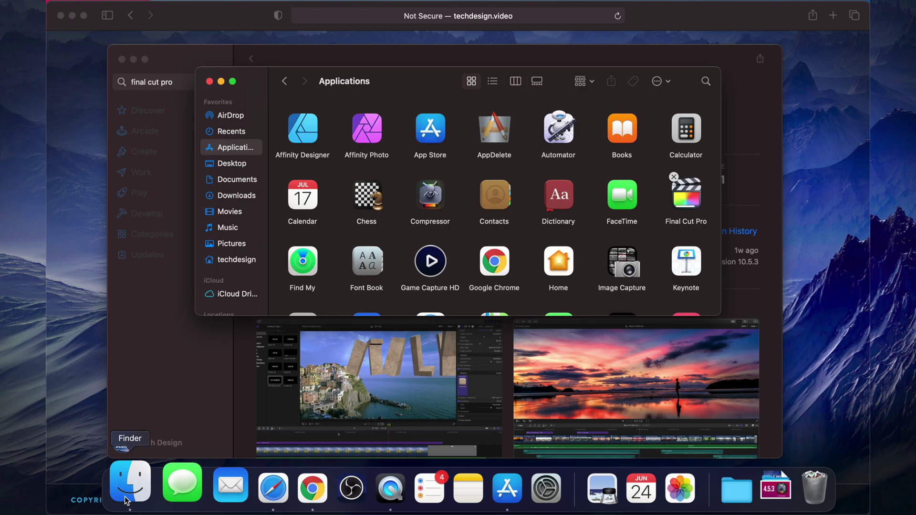
pyautogui.moveTo(262, 82); pyautogui.dragTo(245, 88)
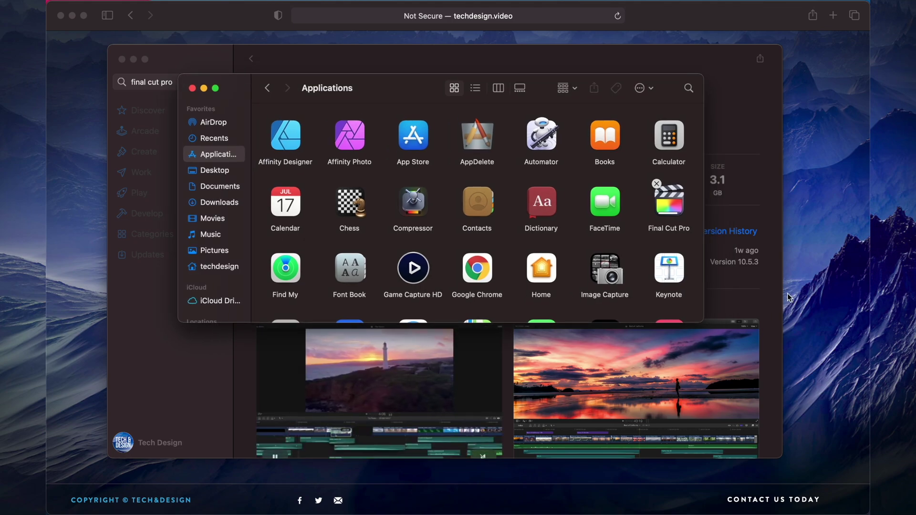
pyautogui.moveTo(703, 320); pyautogui.dragTo(777, 419)
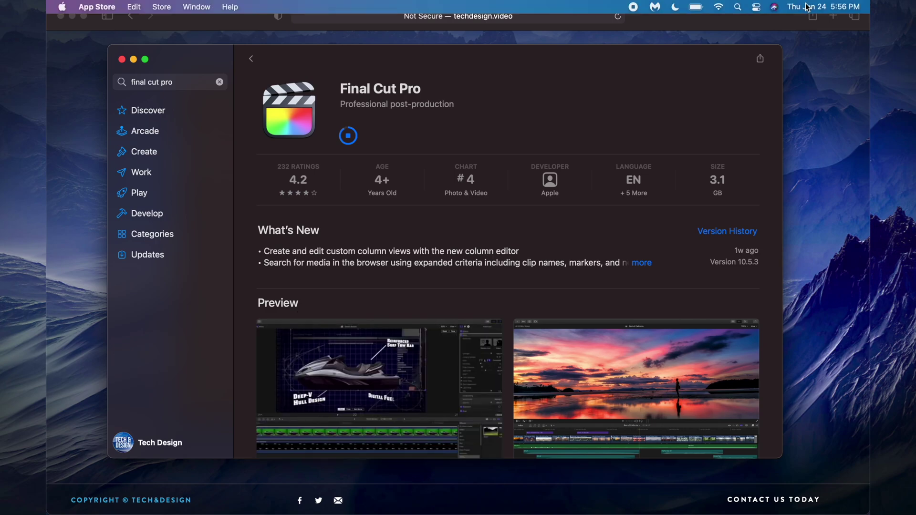
pyautogui.click(817, 9)
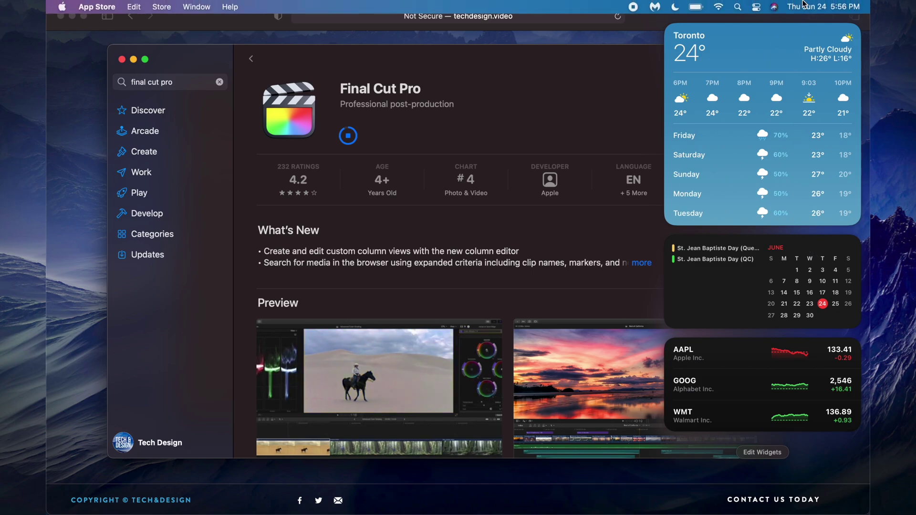
pyautogui.click(810, 7)
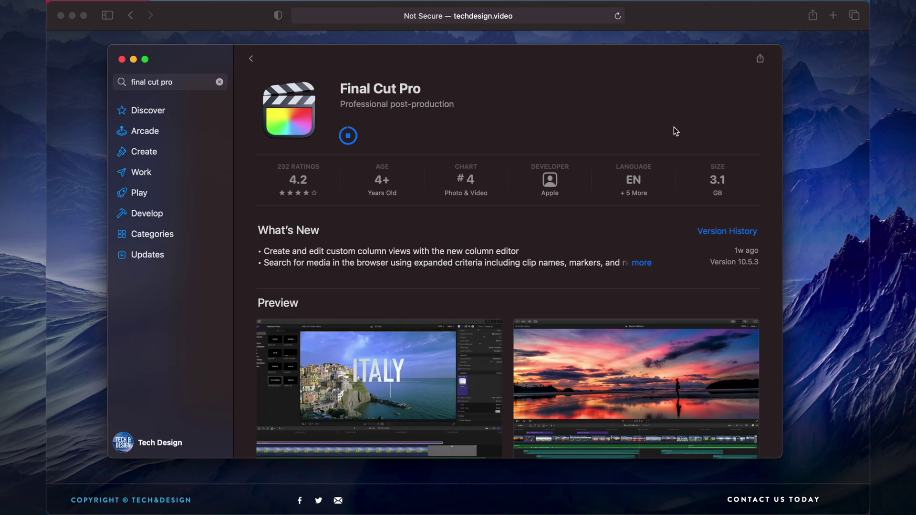
pyautogui.moveTo(250, 509)
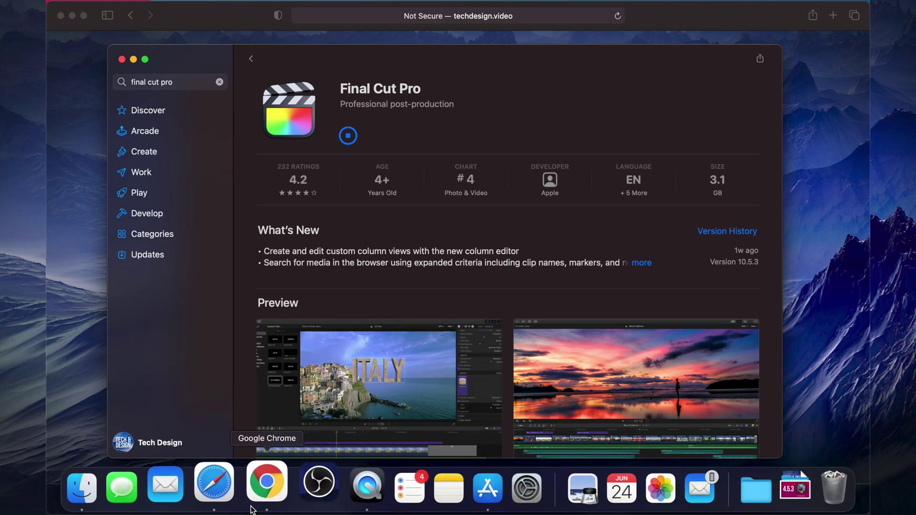
# Add Compressor to the Dock from the Applications folder, then close that window.
pyautogui.click(118, 490)
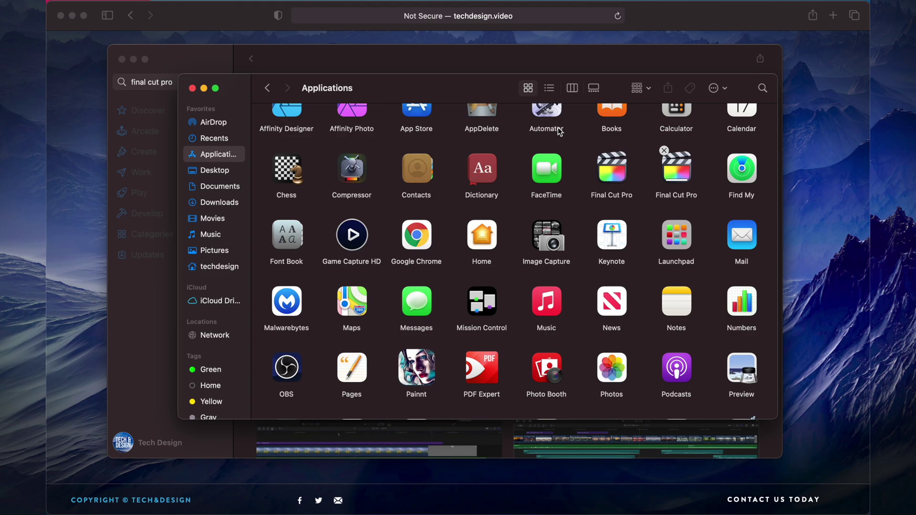
pyautogui.moveTo(475, 92); pyautogui.dragTo(414, 91)
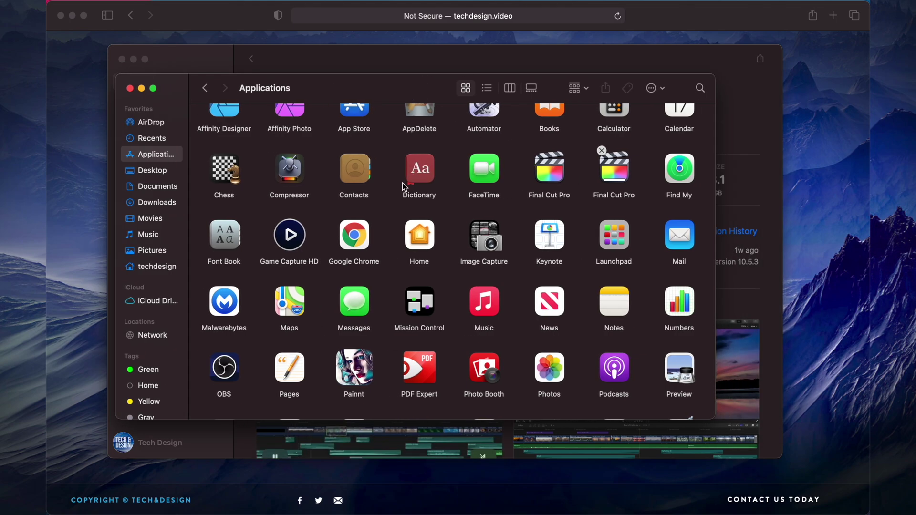
pyautogui.moveTo(298, 169)
pyautogui.mouseDown()
pyautogui.moveTo(350, 503)
pyautogui.moveTo(368, 492)
pyautogui.mouseUp()
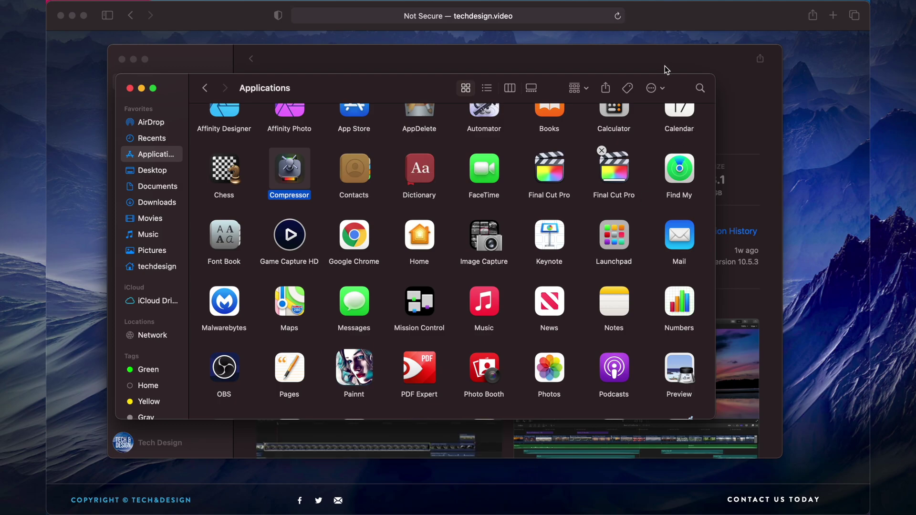
pyautogui.click(643, 60)
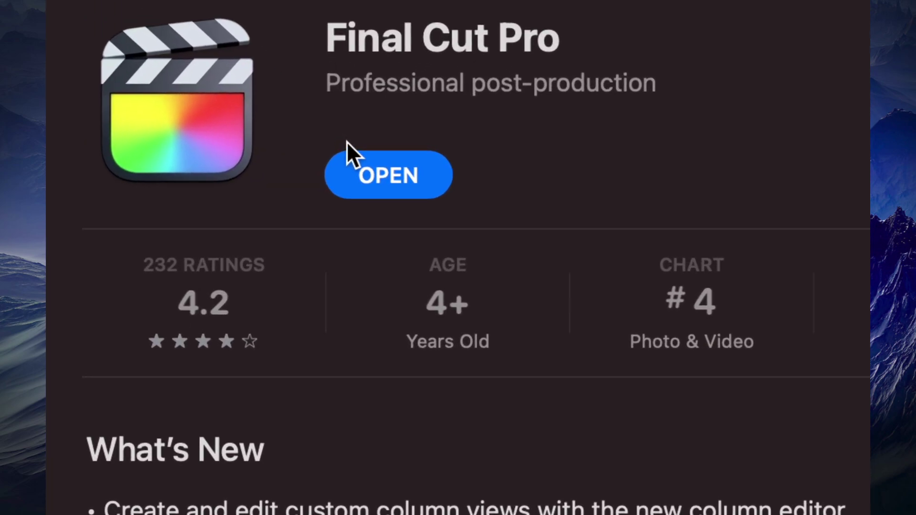
# Launch the newly downloaded Final Cut Pro from its App Store page.
pyautogui.click(410, 168)
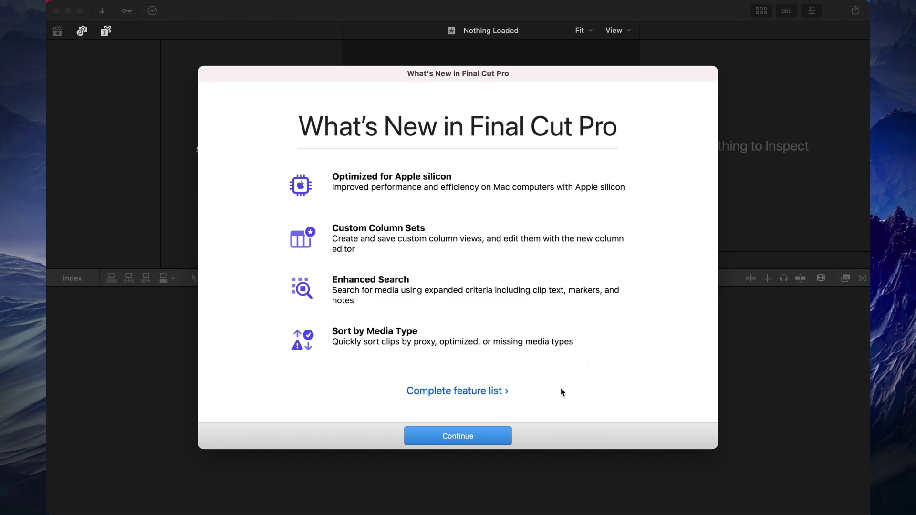
# Continue past the What's New screen and show the Final Cut Pro app menu.
pyautogui.click(459, 440)
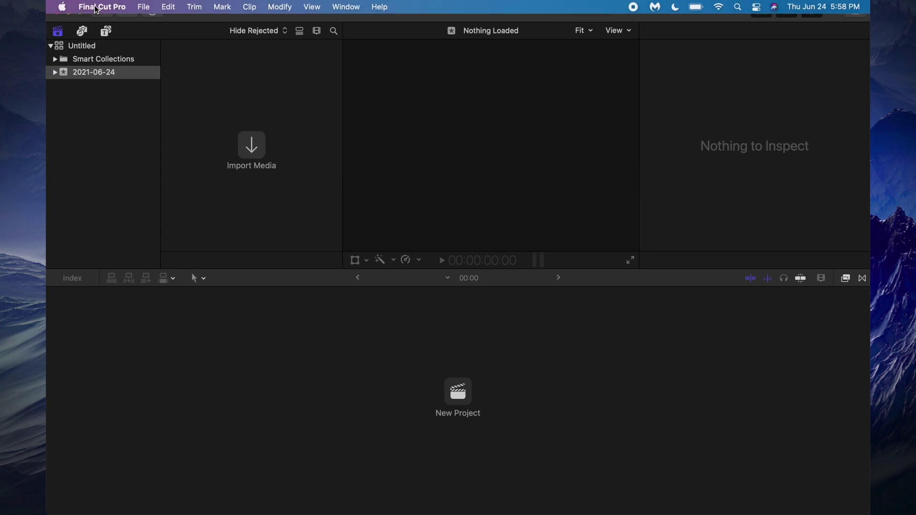
pyautogui.click(95, 9)
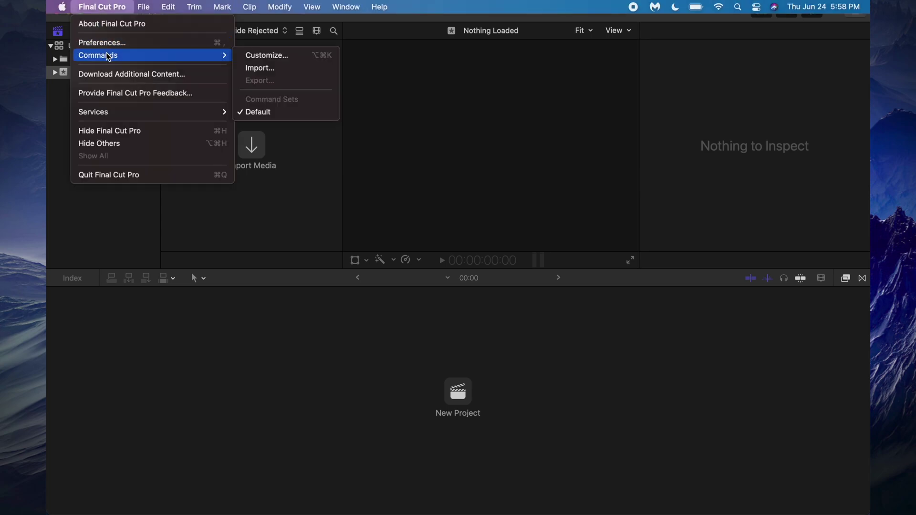
pyautogui.click(118, 208)
pyautogui.click(62, 7)
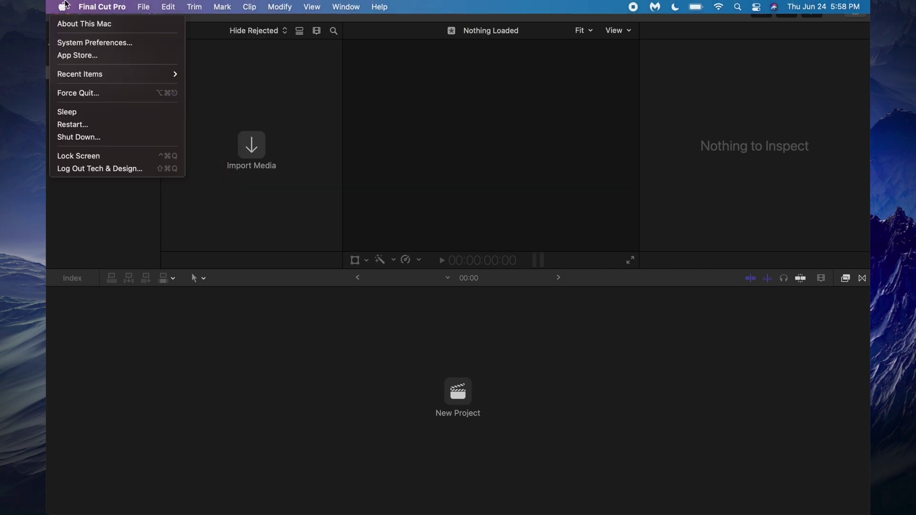
pyautogui.click(119, 56)
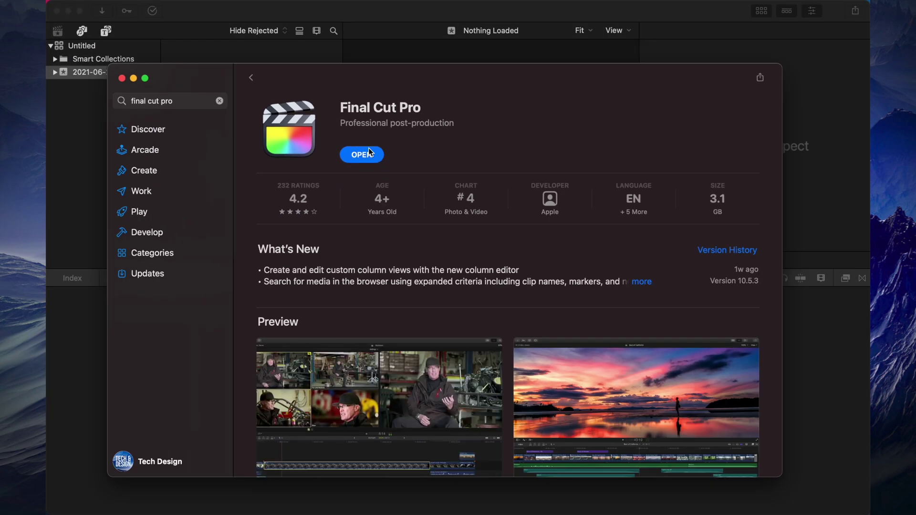
pyautogui.click(98, 147)
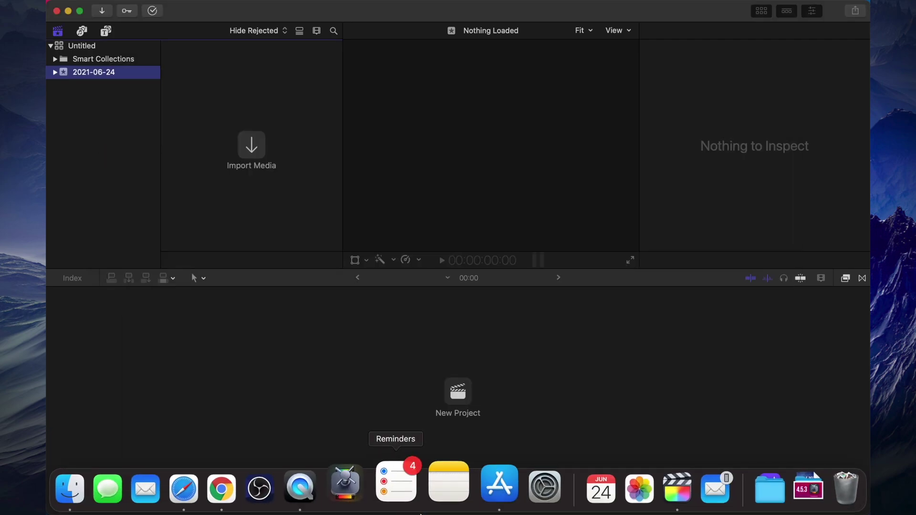